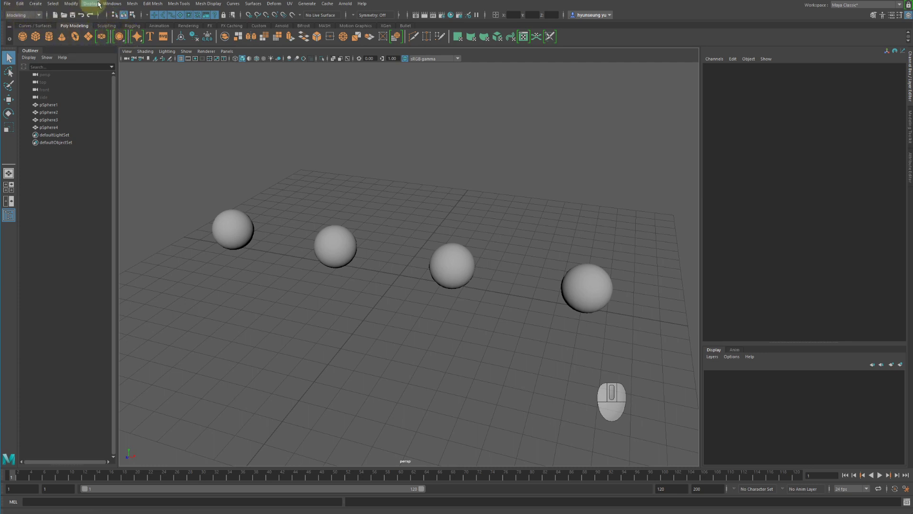
Open the Hypershade editor, reposition its window over the viewport, and close it
left_click(114, 3)
mouse_move(133, 55)
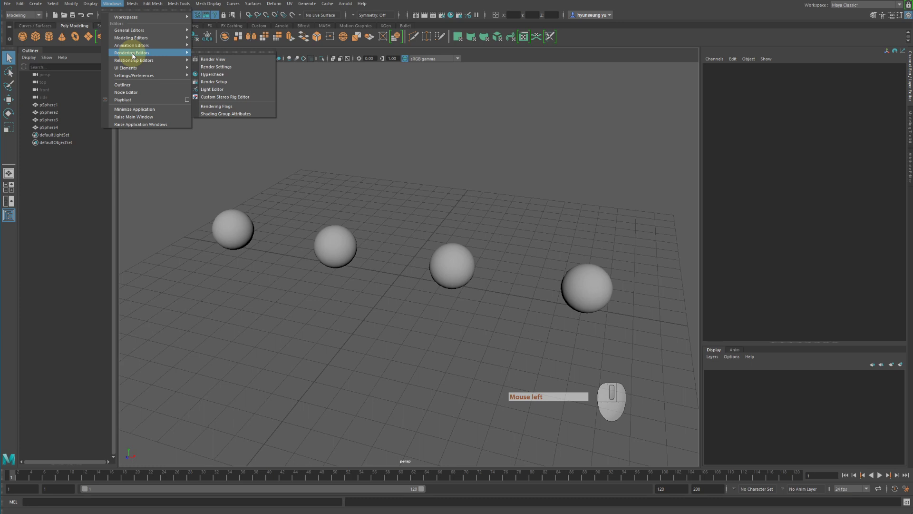
left_click(220, 76)
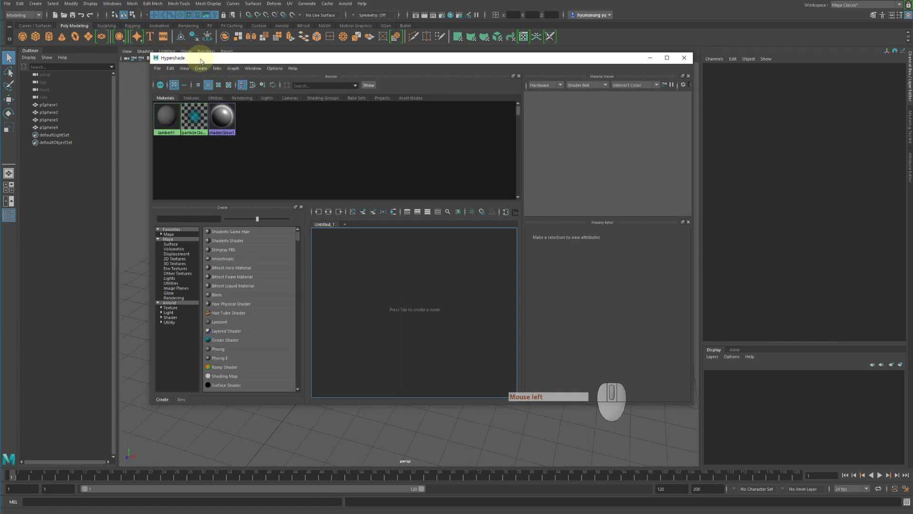
left_click_drag(200, 61, 305, 53)
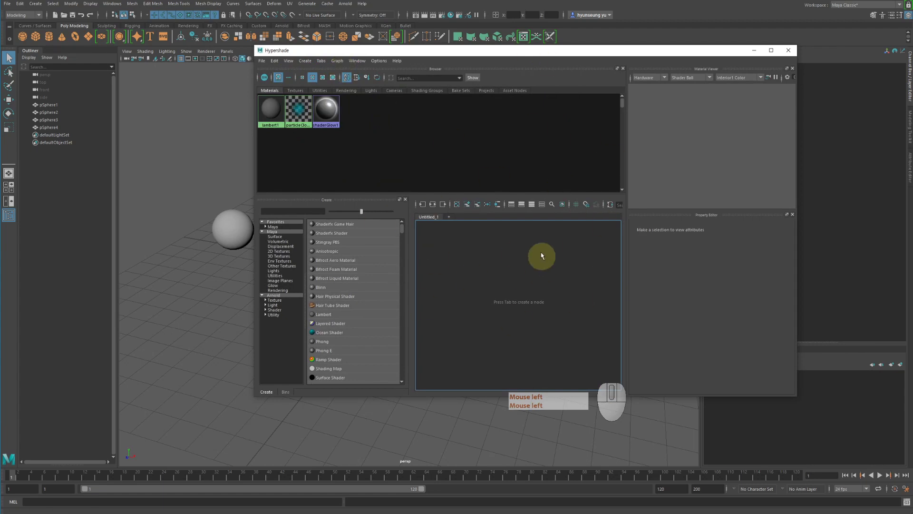
left_click(791, 51)
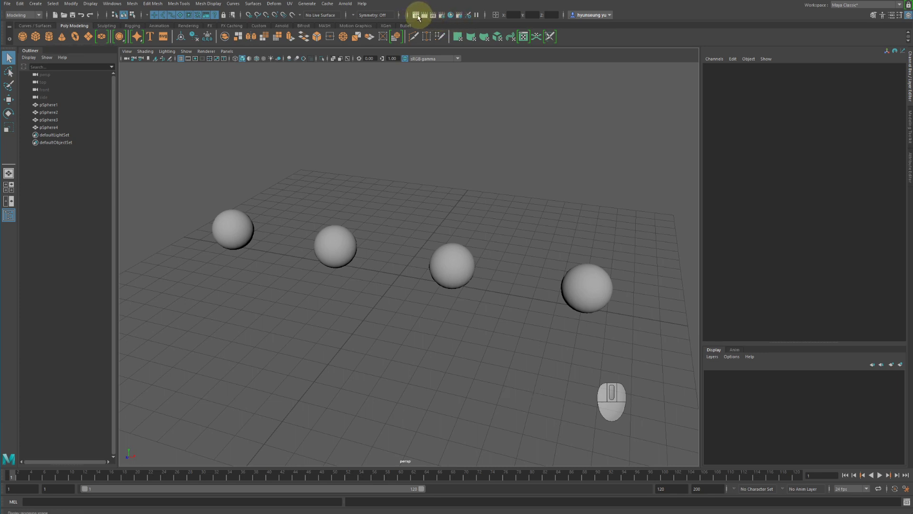
Open the Hypershade editor and reposition its window higher over the viewport
left_click(451, 17)
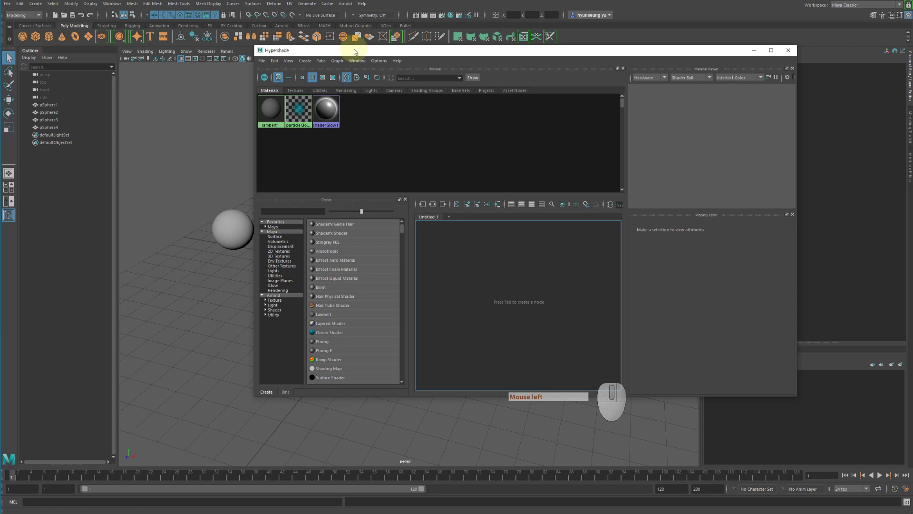
left_click_drag(354, 51, 342, 44)
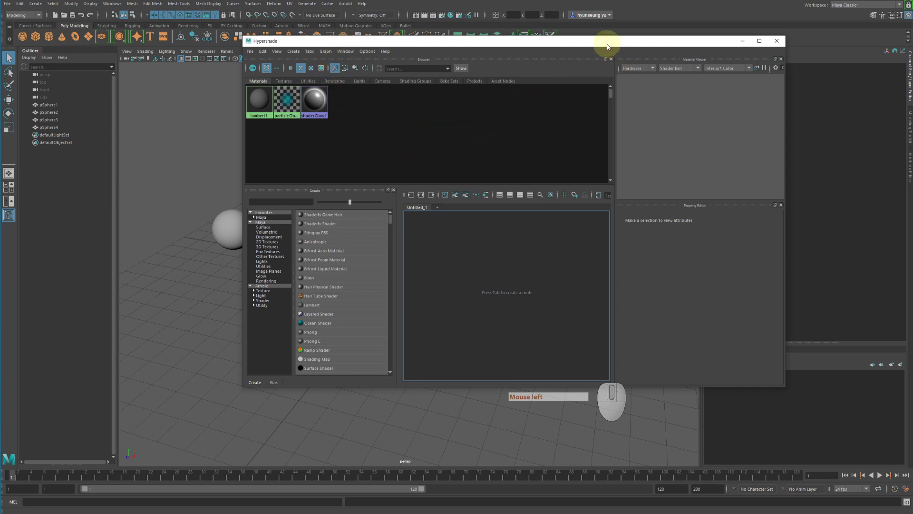
left_click_drag(606, 45, 612, 25)
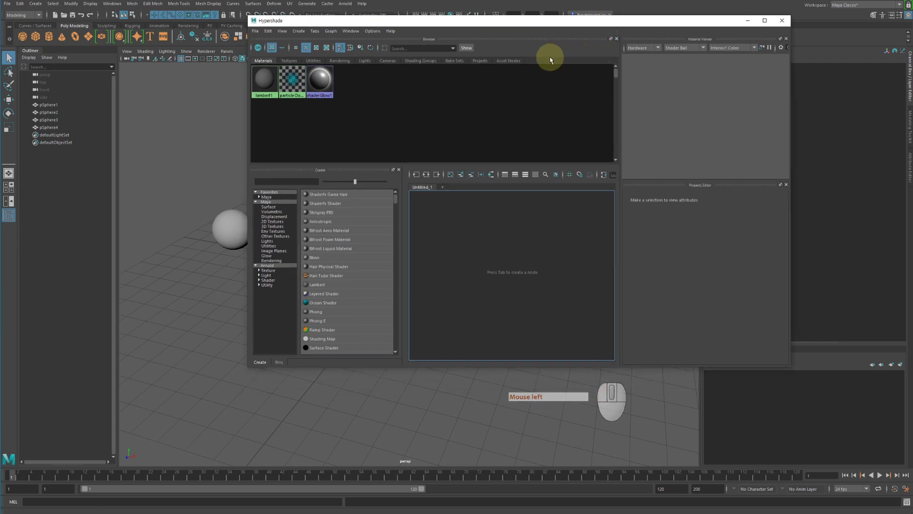
left_click(269, 31)
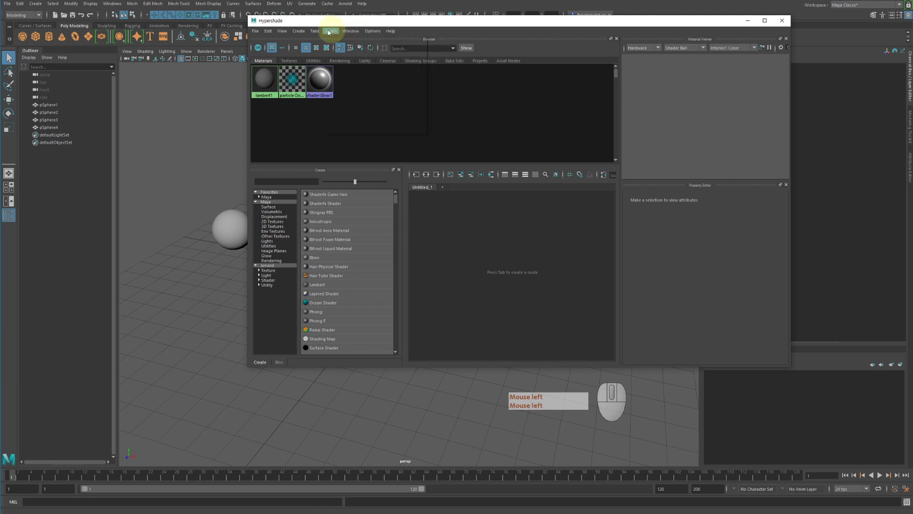
left_click(495, 90)
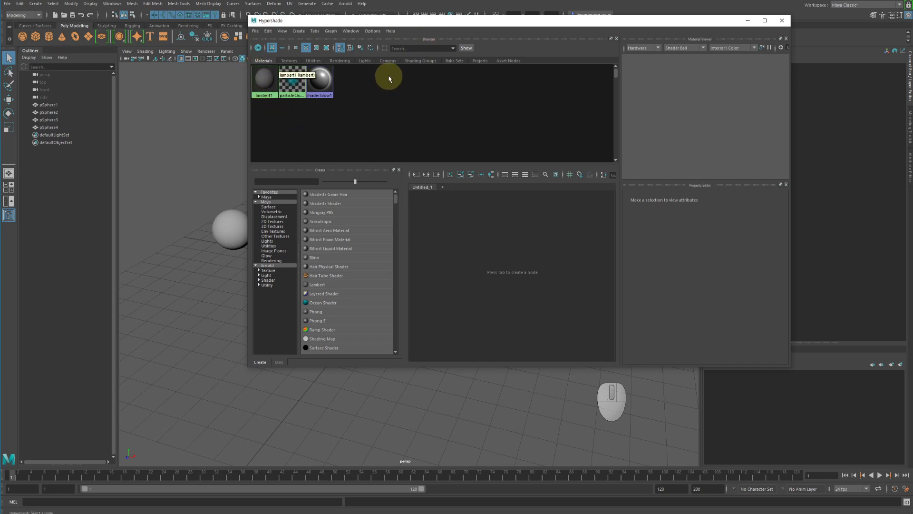
Examine the scene nodes in every Hypershade browser category, from Textures through Asset Nodes, ending with Materials
left_click(284, 62)
left_click(290, 61)
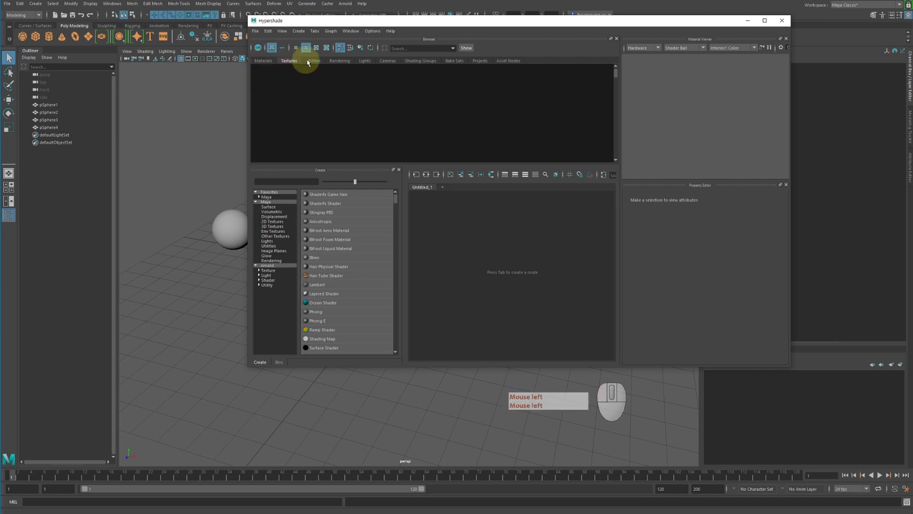
left_click(312, 61)
left_click(265, 62)
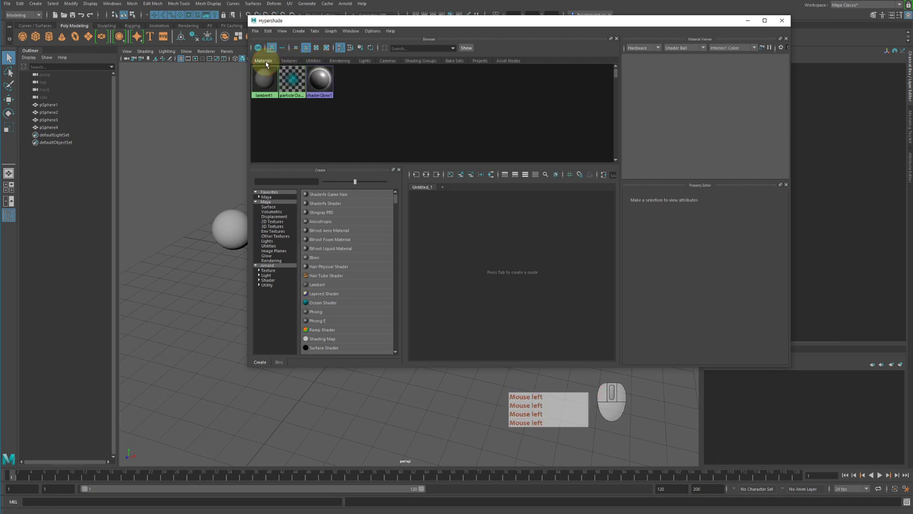
left_click(289, 61)
left_click(316, 61)
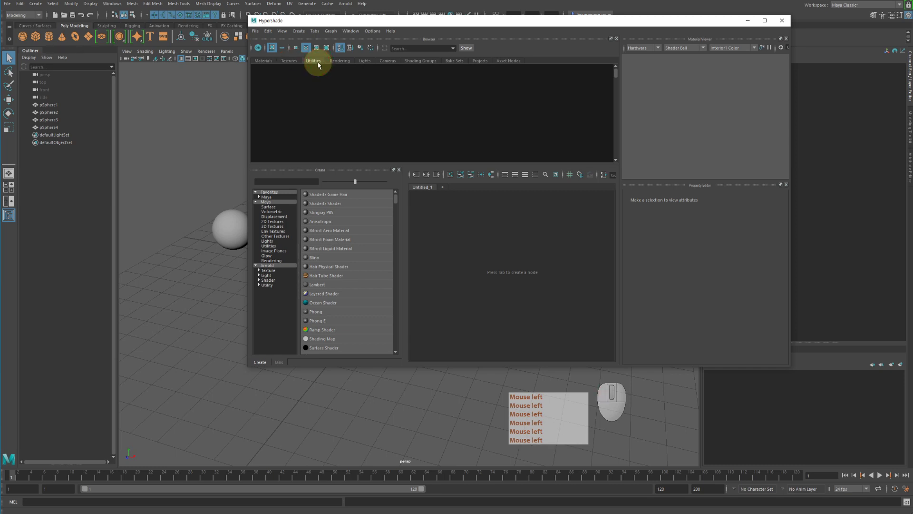
left_click(340, 61)
left_click(365, 61)
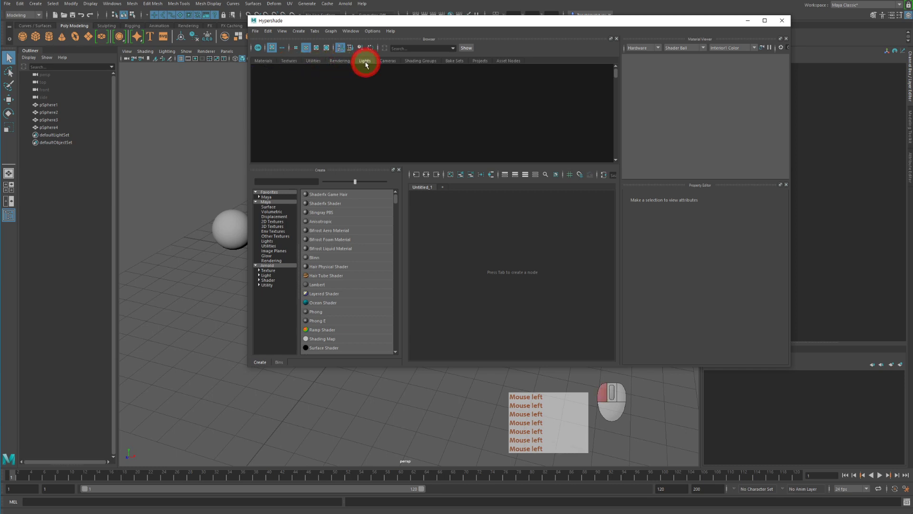
left_click(387, 61)
left_click(421, 61)
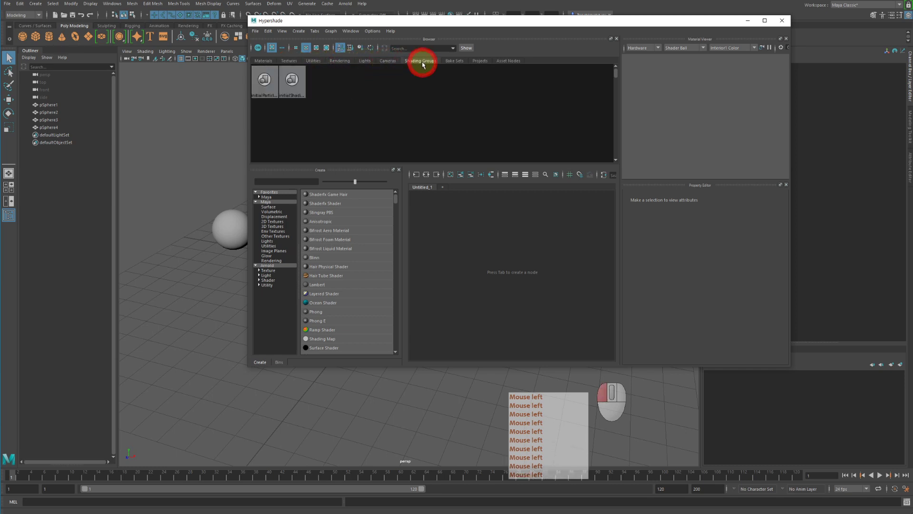
left_click(458, 62)
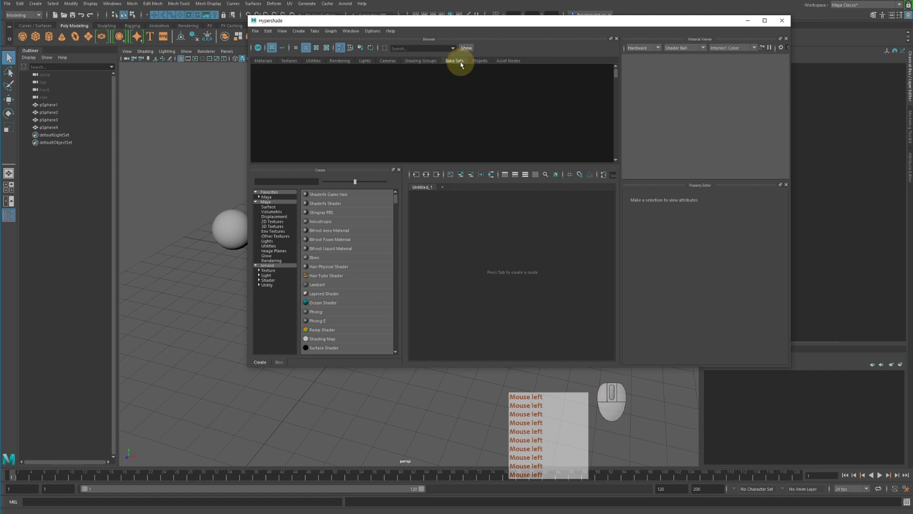
left_click(482, 61)
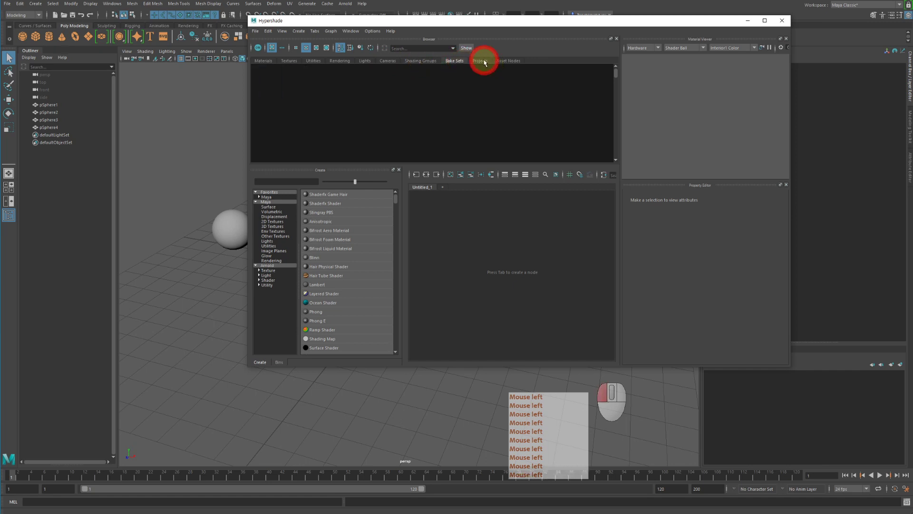
left_click(510, 61)
left_click(263, 61)
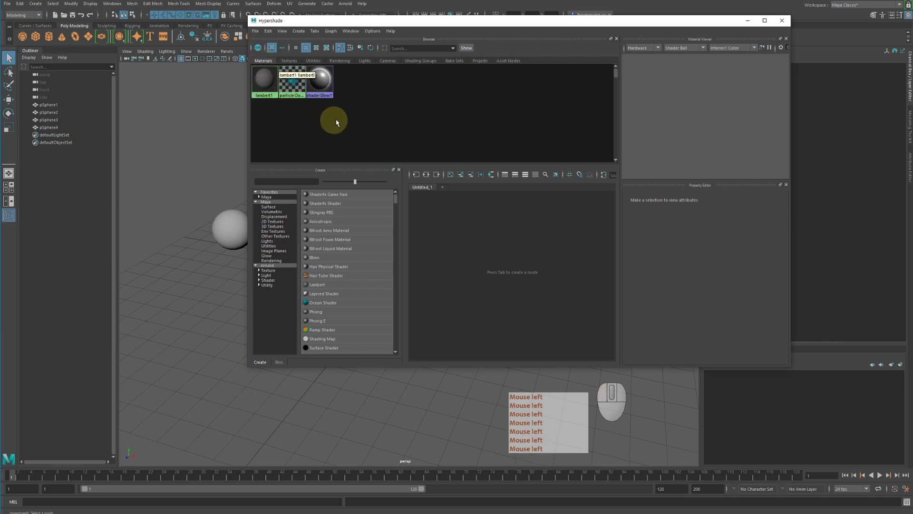
Compare the scene's Materials, Textures, Utilities and Rendering nodes in the Hypershade browser, ending with Materials
left_click(290, 60)
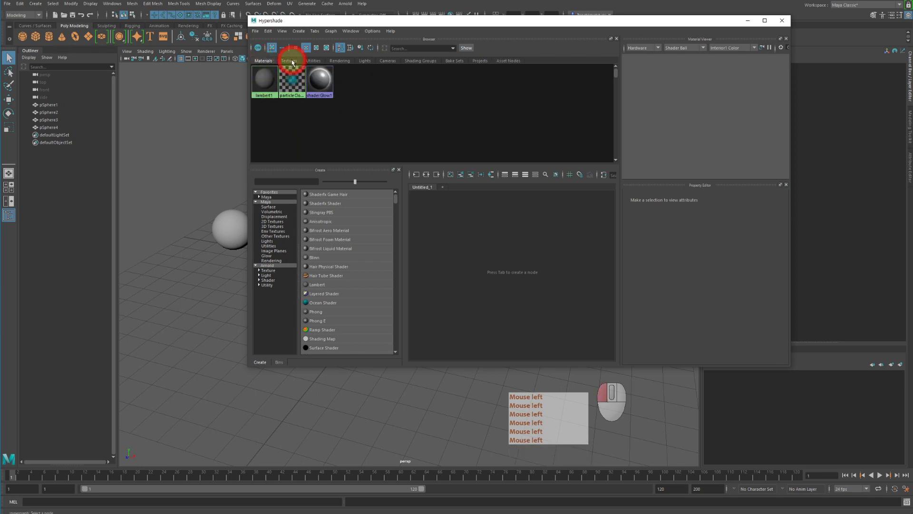
left_click(264, 61)
left_click(305, 62)
left_click(341, 61)
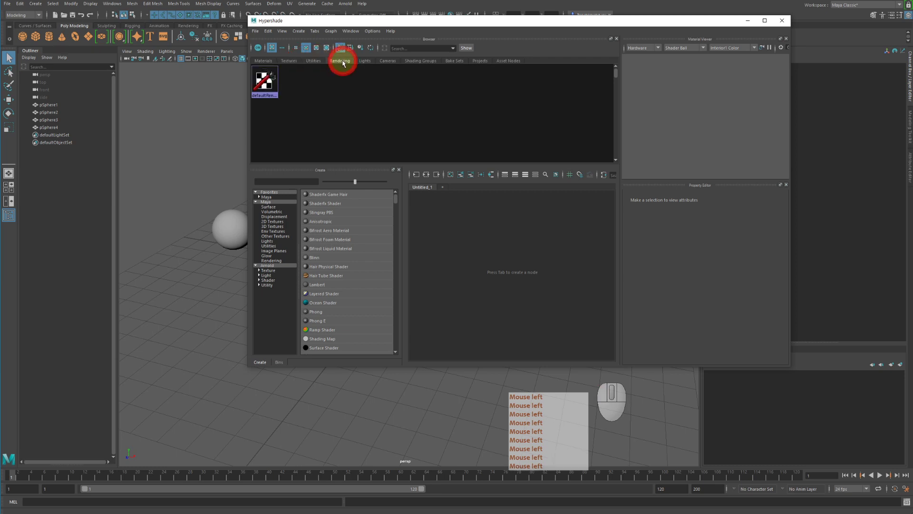
left_click(320, 63)
left_click(263, 61)
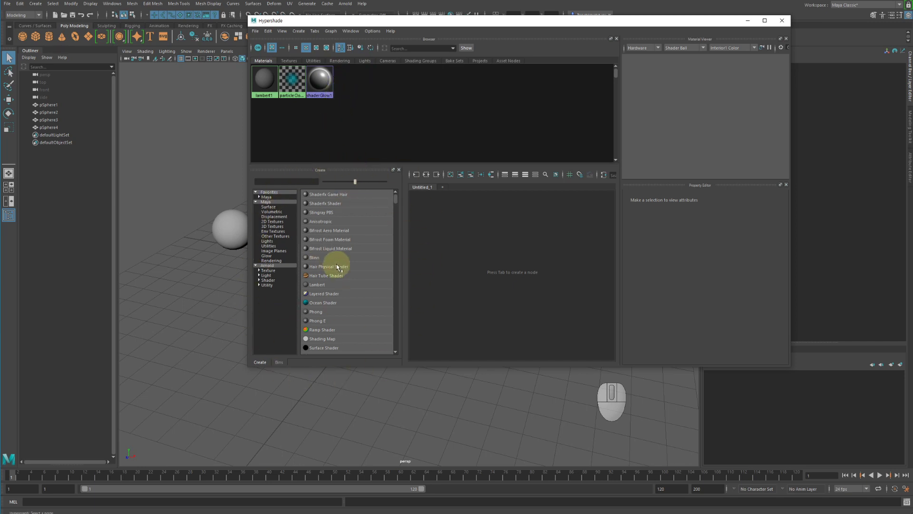
Compare the favorite Maya surface shaders with the full list of creatable Maya surface shaders
left_click(267, 197)
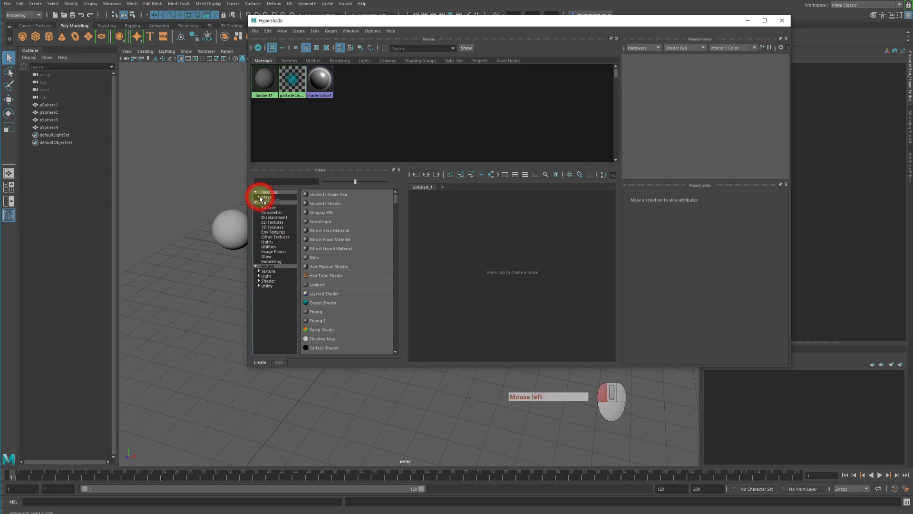
left_click(275, 202)
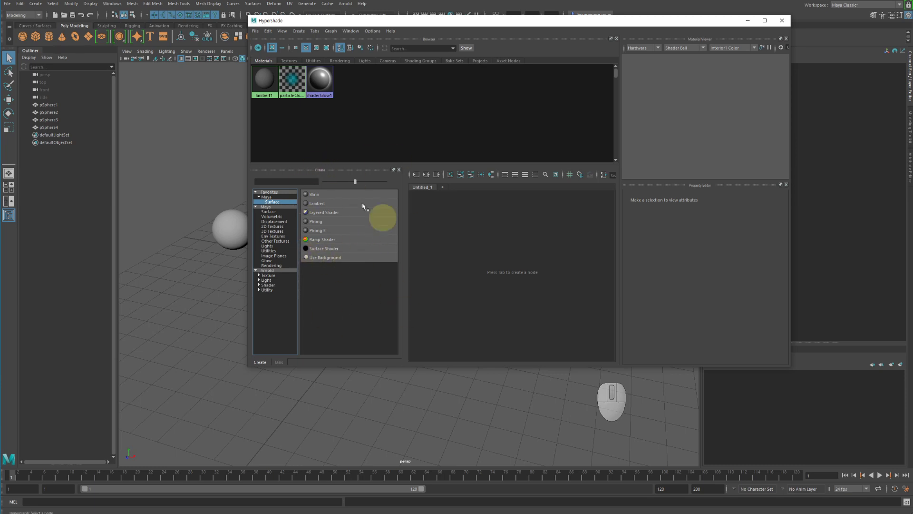
left_click(269, 212)
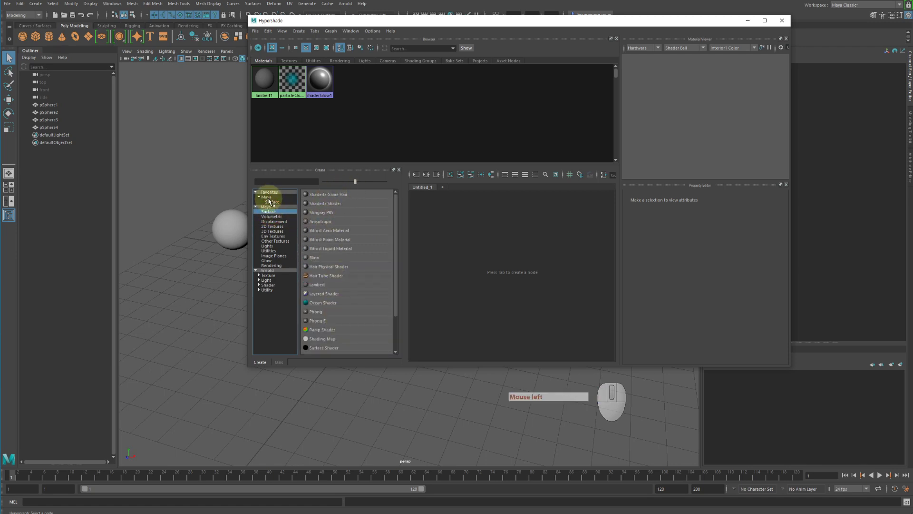
scroll(350, 252, "down", 2)
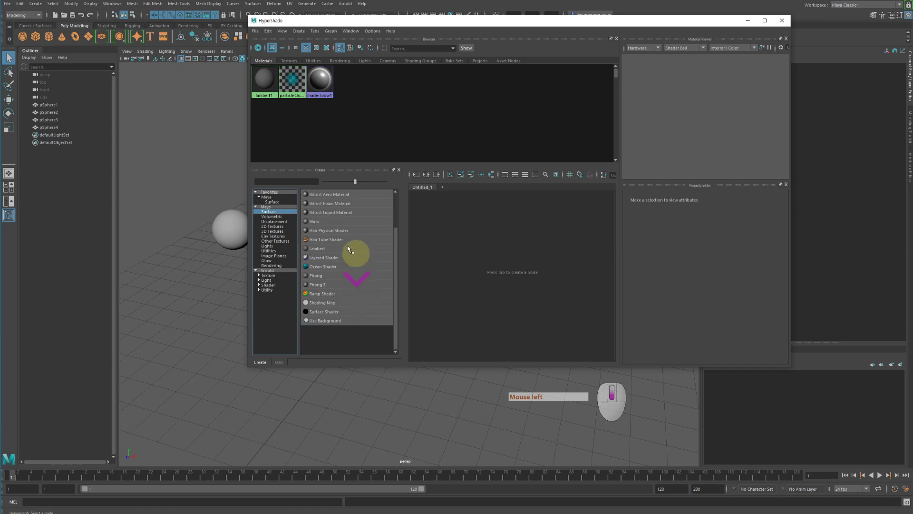
scroll(340, 262, "up", 2)
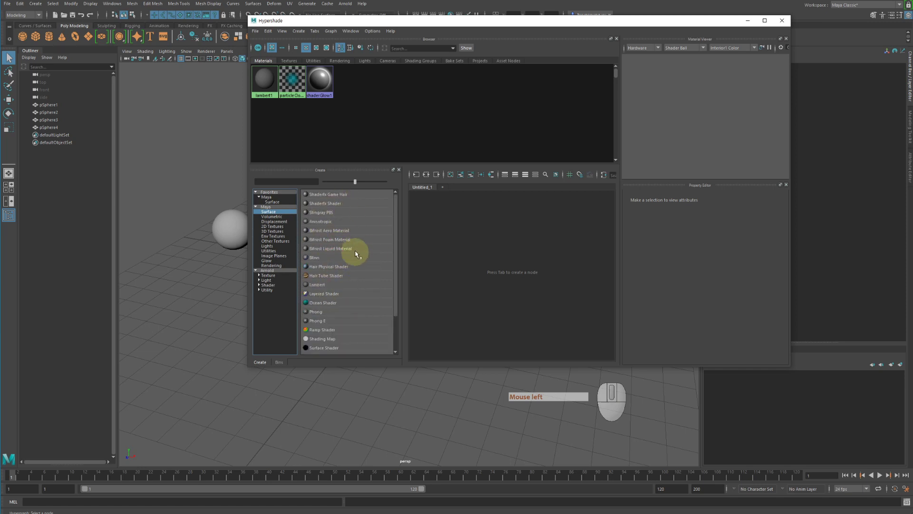
Review the creatable Maya node categories from Volumetric and Displacement through textures, Lights, Utilities and Image Planes to Rendering
left_click(278, 218)
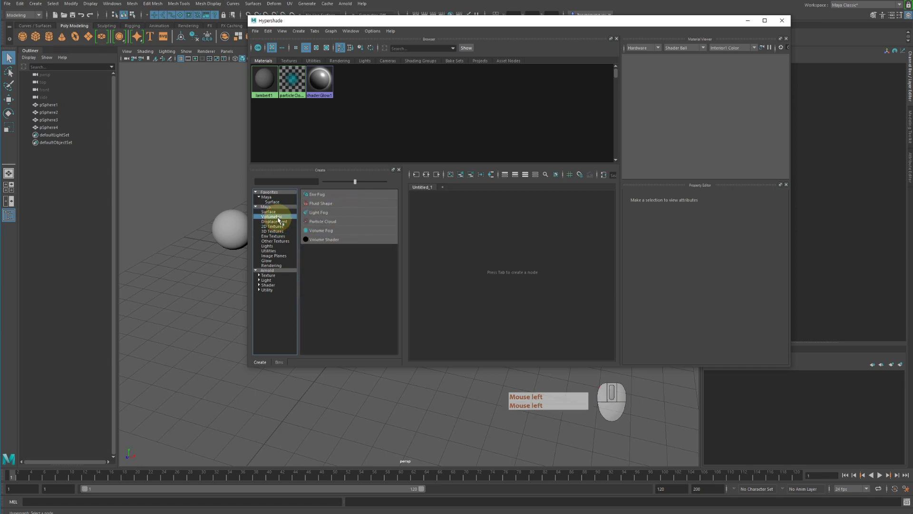
left_click(283, 222)
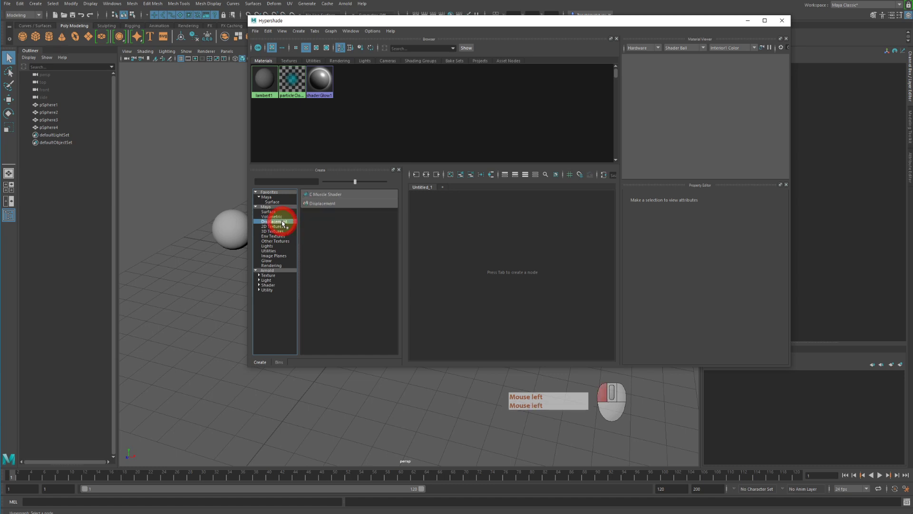
left_click(283, 227)
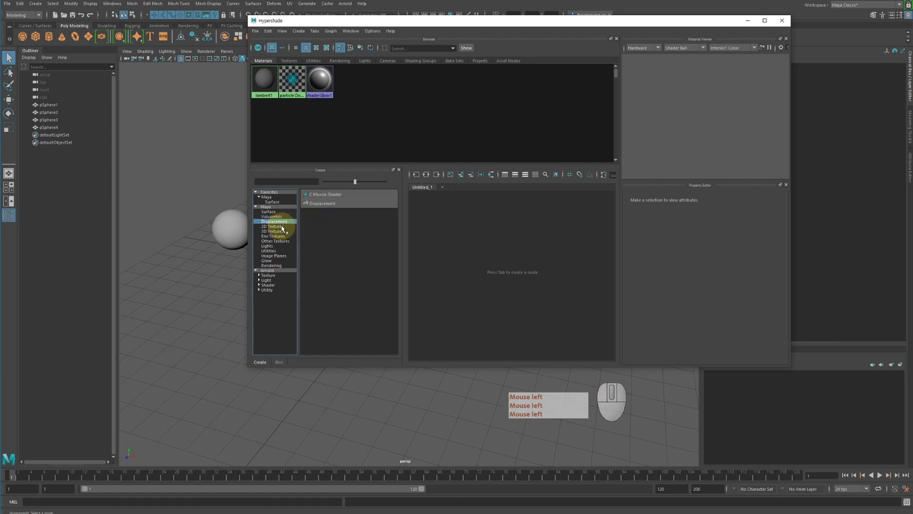
left_click(283, 231)
left_click(284, 236)
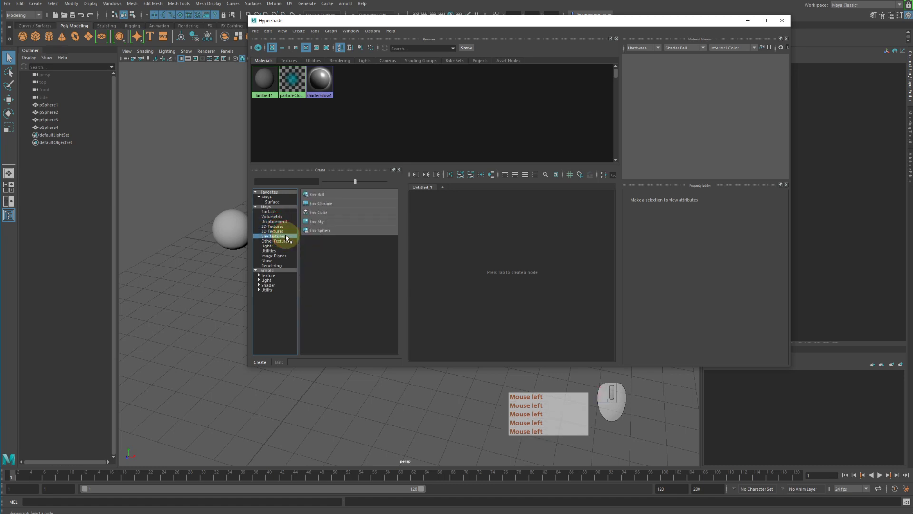
left_click(288, 241)
left_click(287, 246)
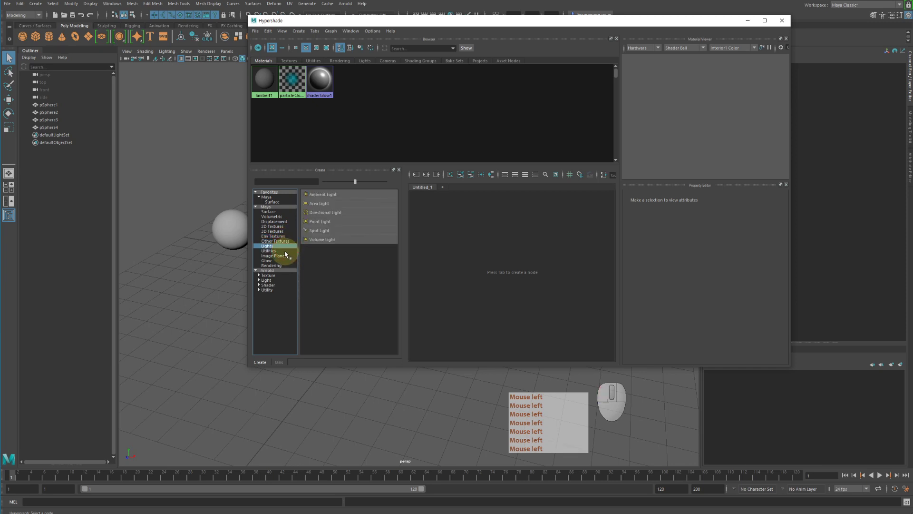
left_click(285, 250)
left_click(283, 256)
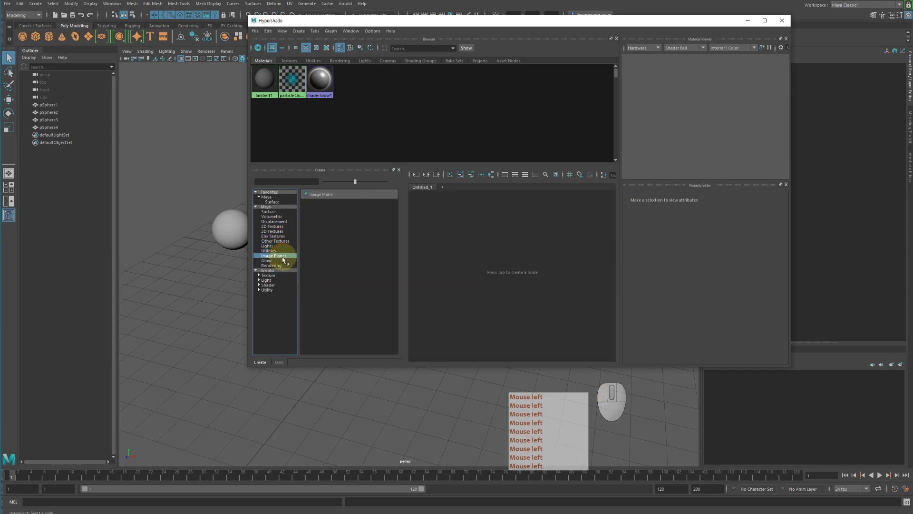
left_click(280, 266)
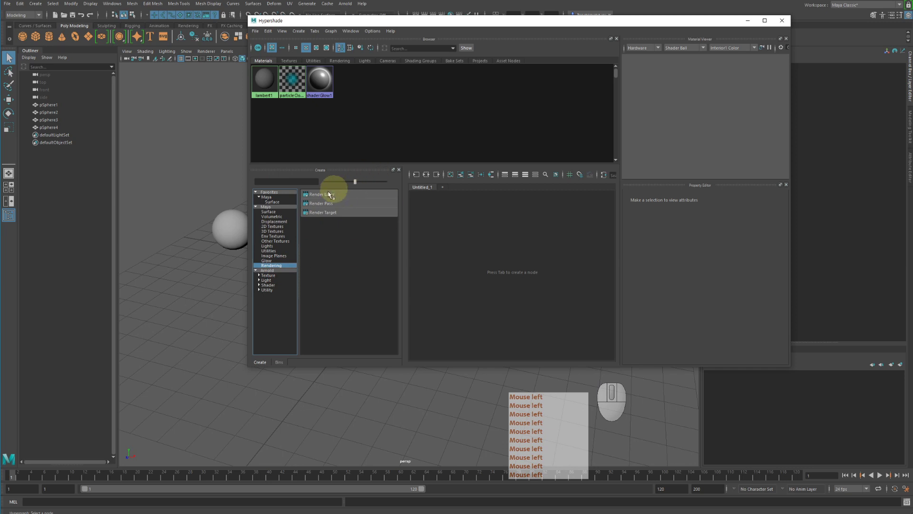
Review the creatable Maya surface shaders, followed by the Arnold texture and shader nodes
left_click(272, 212)
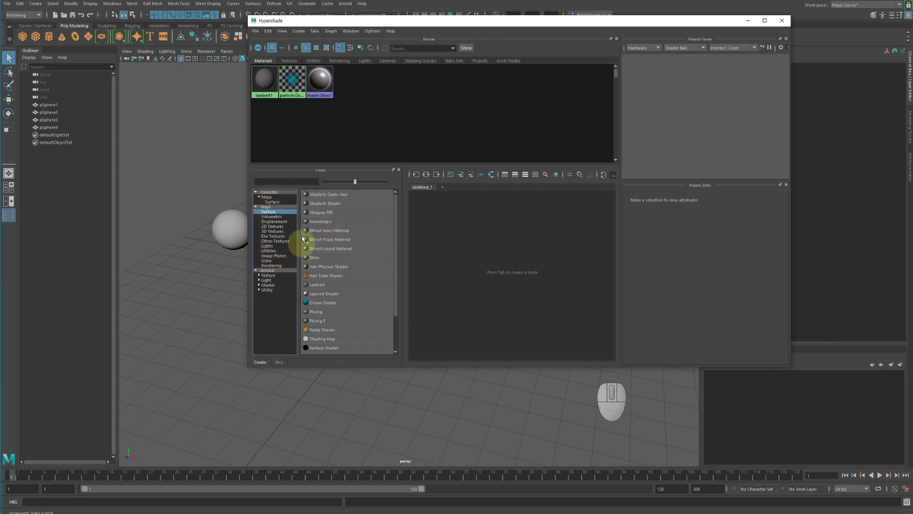
left_click(270, 275)
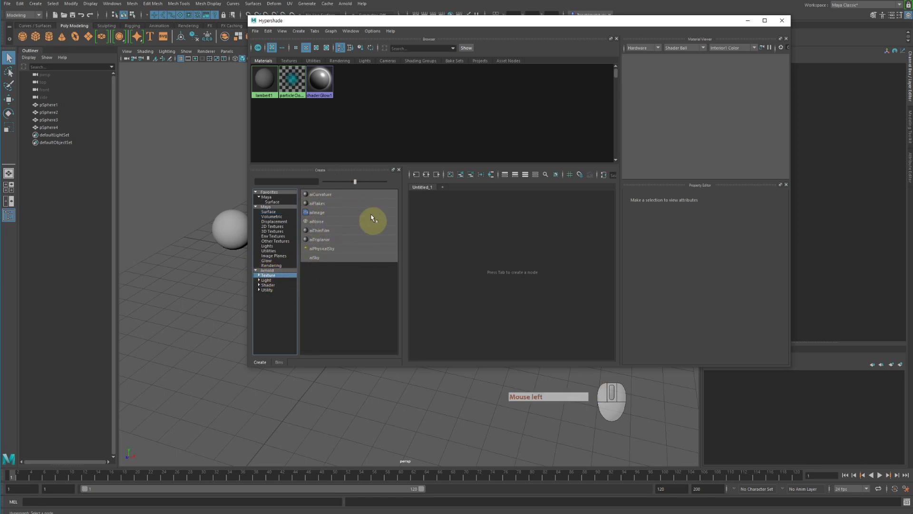
left_click(267, 284)
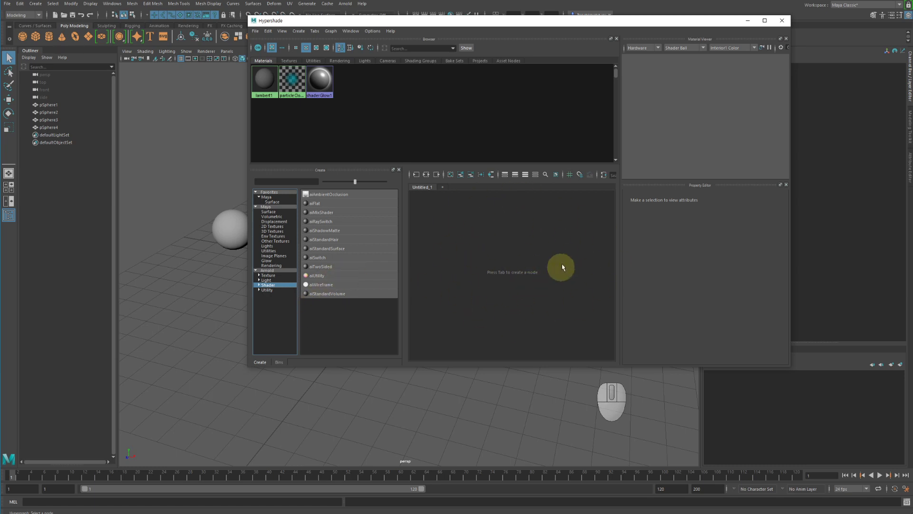
Graph the lambert1 material with its input and output connections, and move the lambert1 and initialShadingGroup nodes slightly upward
left_click(260, 81)
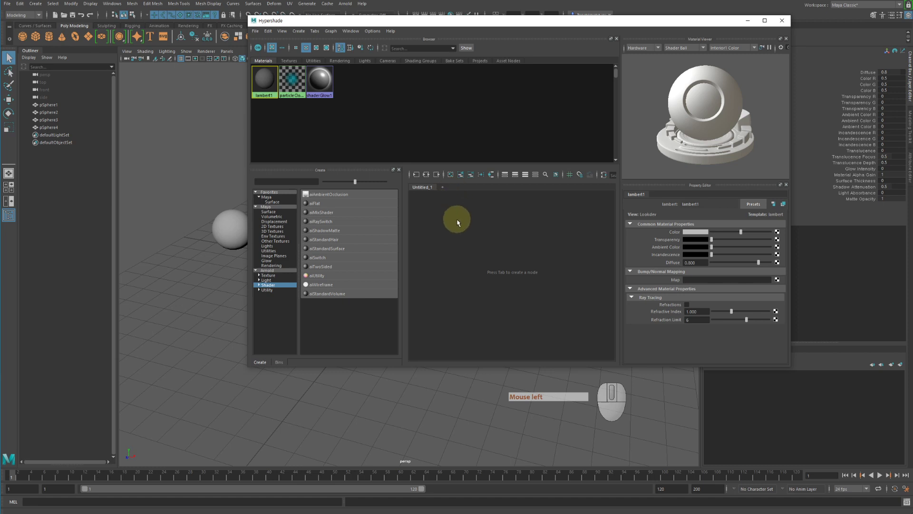
left_click(425, 175)
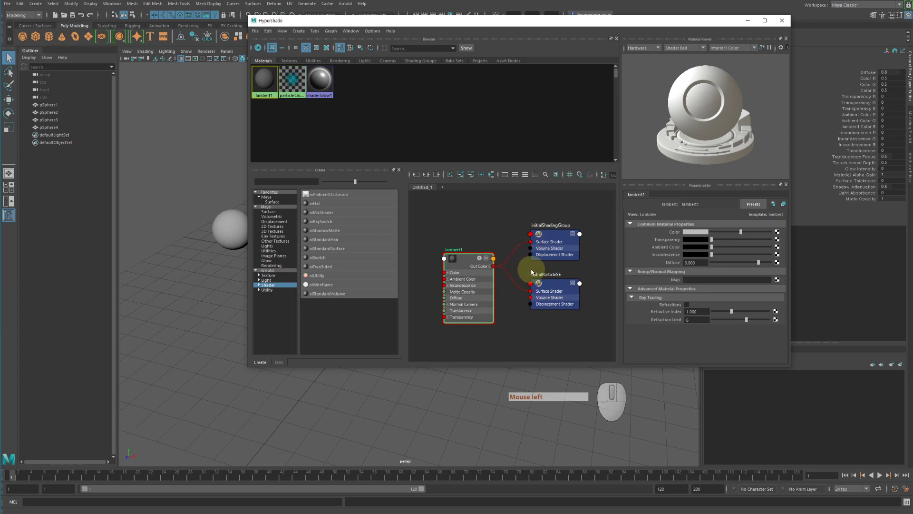
left_click_drag(464, 261, 458, 232)
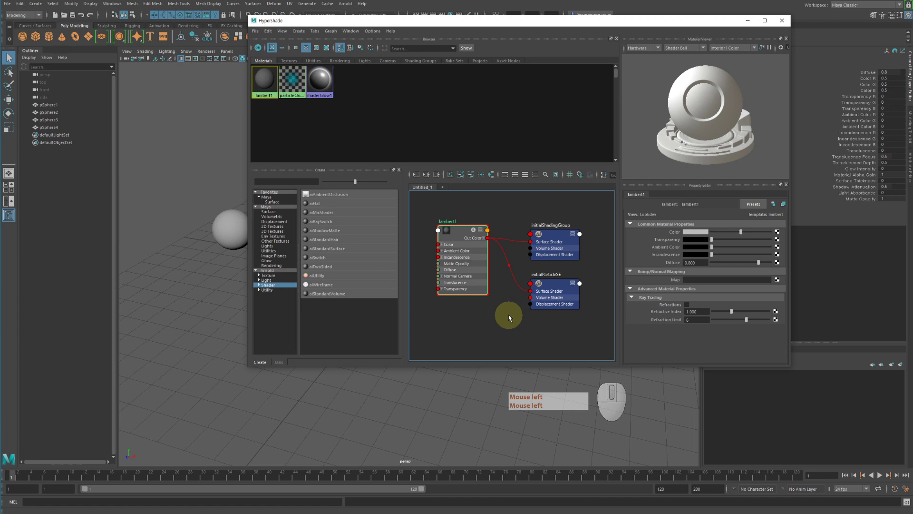
left_click_drag(558, 237, 558, 209)
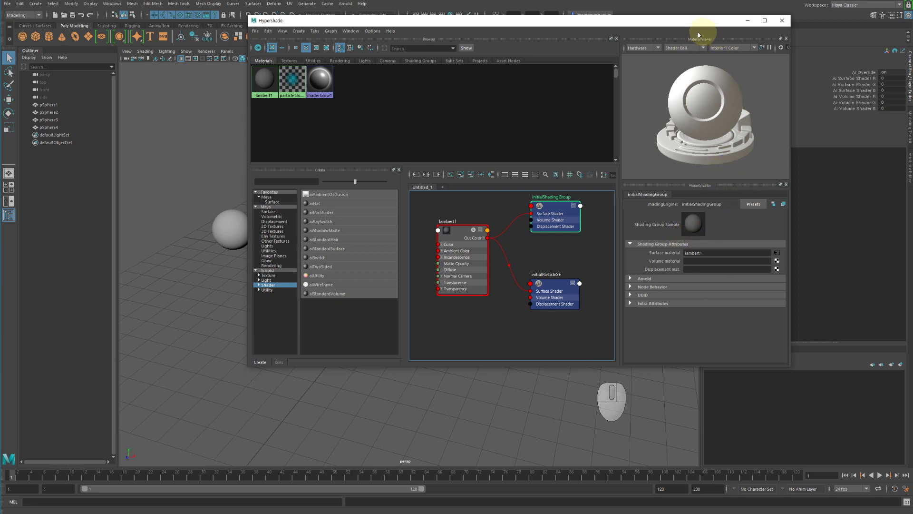
Compare the previews and attributes of the particle cloud and shader glow materials, ending with lambert1 selected
left_click(285, 89)
left_click(295, 84)
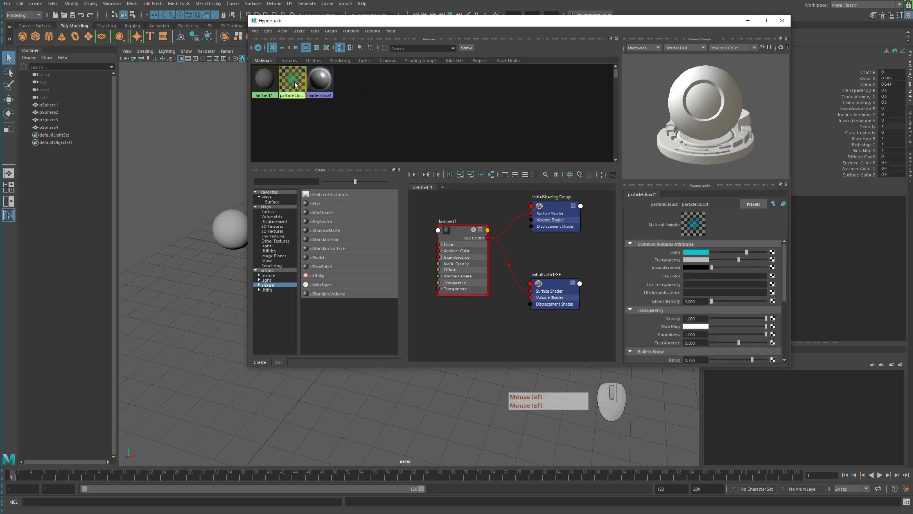
left_click(325, 84)
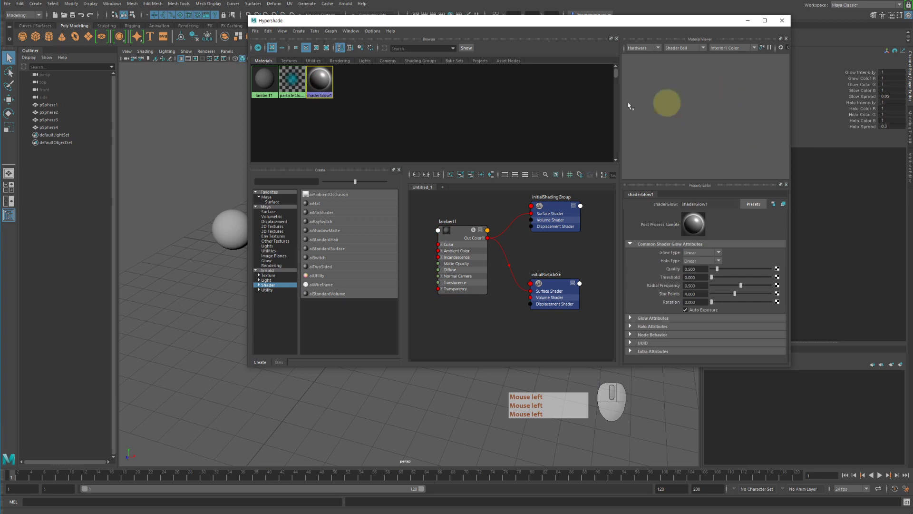
left_click(265, 80)
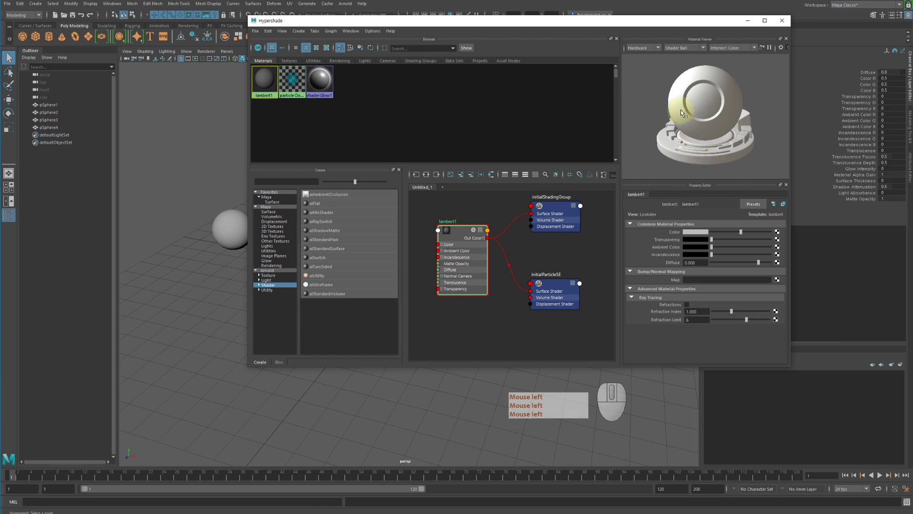
Preview lambert1 with the Arnold renderer on the Cloth and Teapot sample shapes, and review the other available shapes
left_click(642, 59)
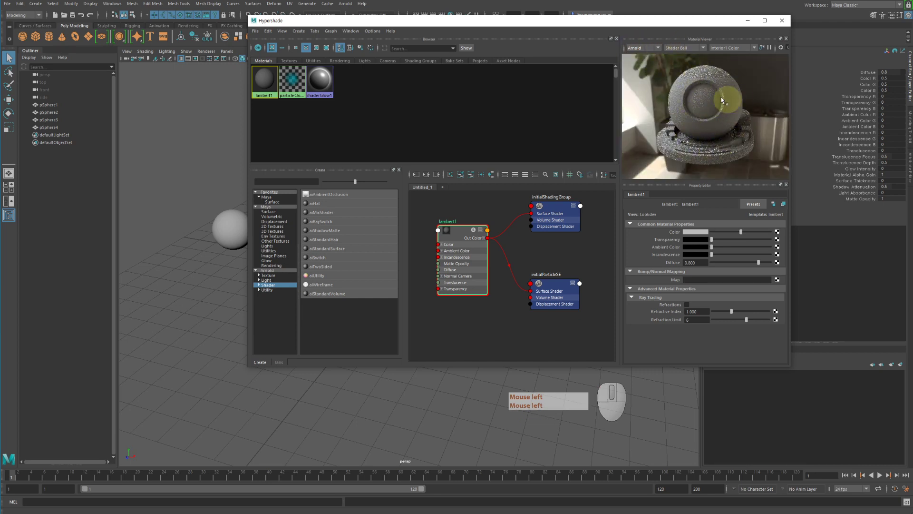
left_click(690, 49)
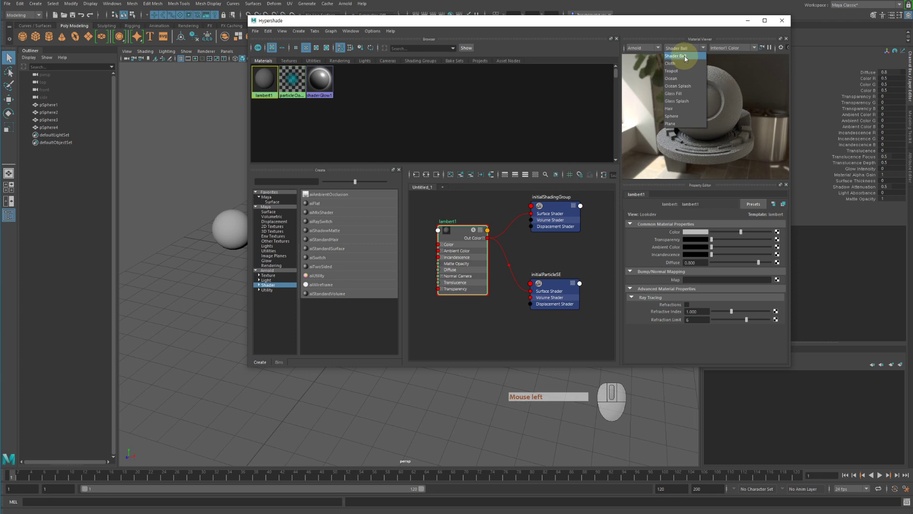
left_click(683, 64)
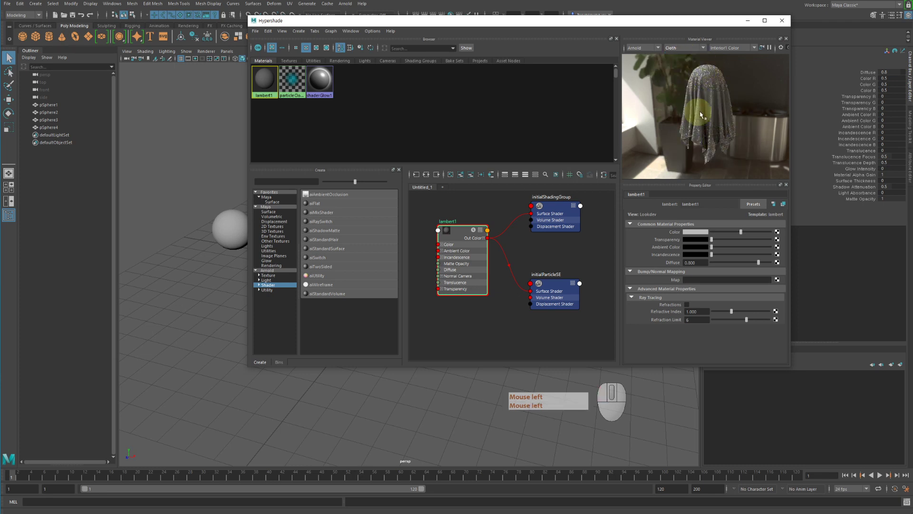
left_click(692, 49)
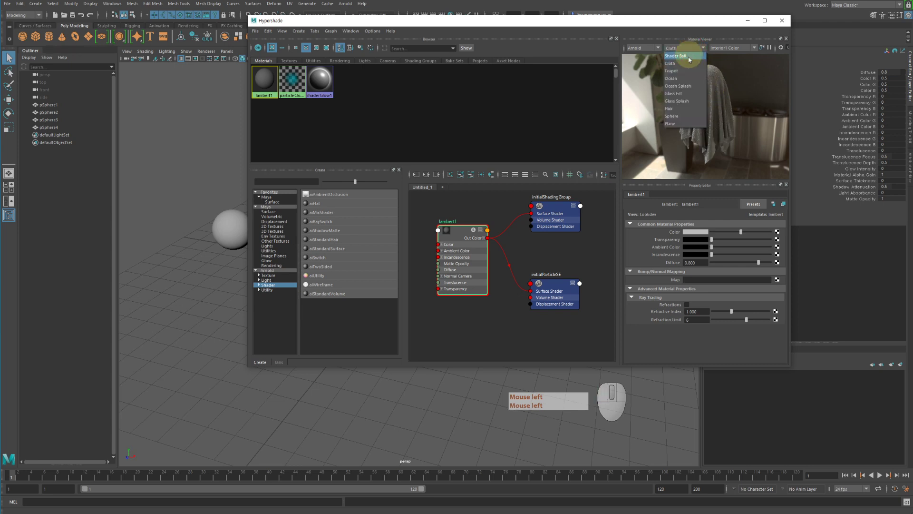
left_click(684, 71)
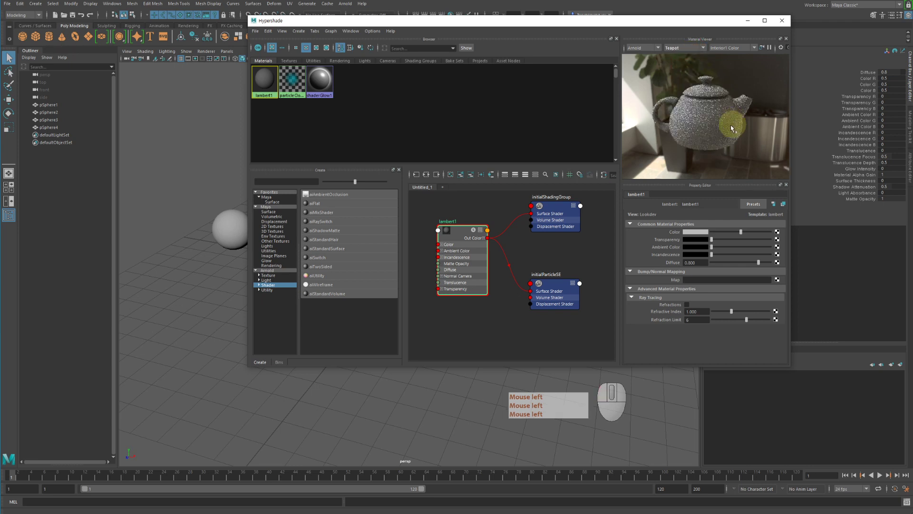
left_click(694, 48)
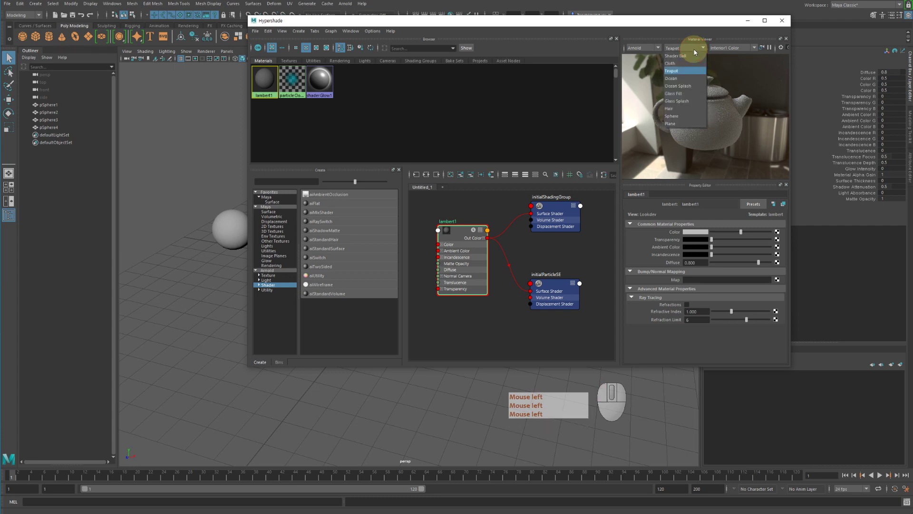
left_click(684, 110)
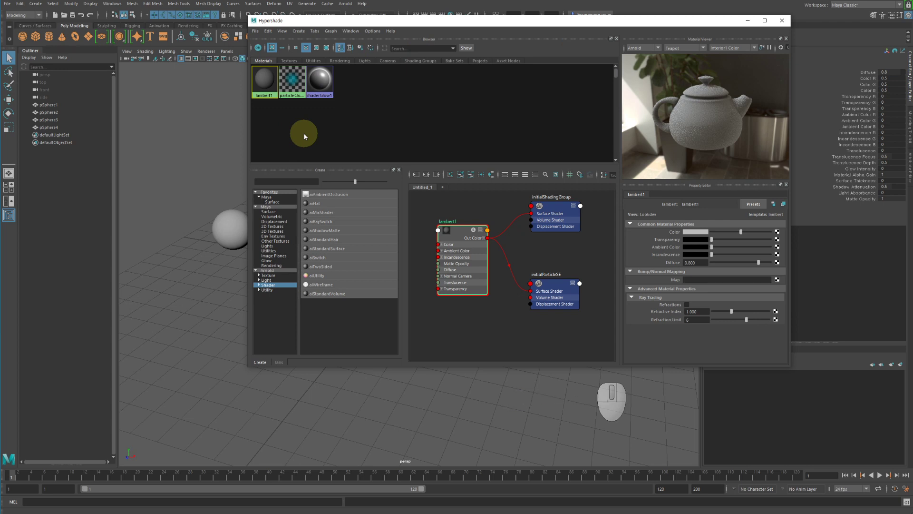
Preview lambert1 on the Cloth shape again, and set the sample shape to Shader Ball
left_click(672, 48)
left_click_drag(673, 55, 677, 64)
left_click(672, 48)
left_click(675, 56)
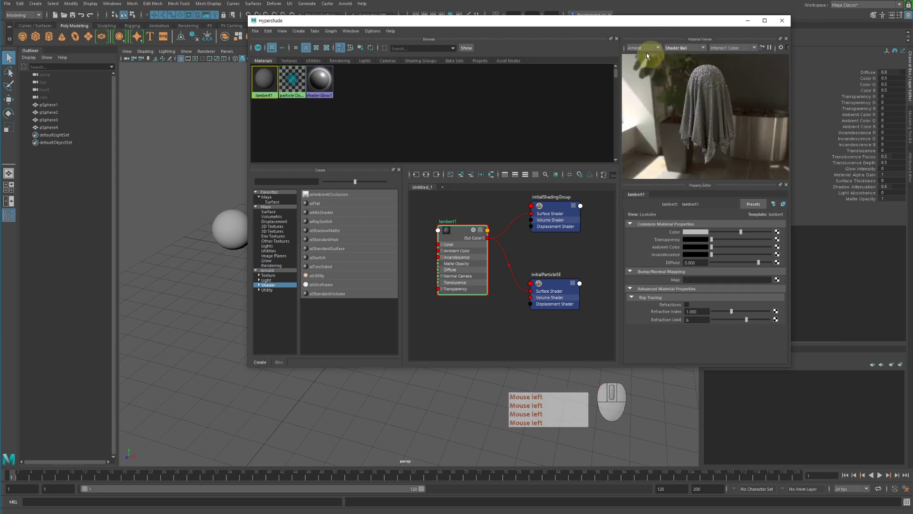
Compare the Hardware and Arnold renderings of the Shader Ball in the Material Viewer, ending with Hardware
left_click(637, 48)
left_click(639, 56)
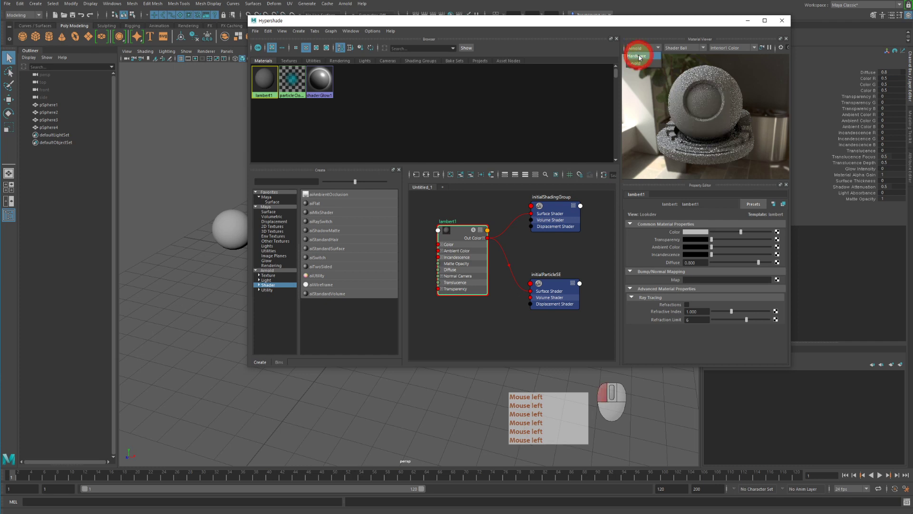
left_click(642, 47)
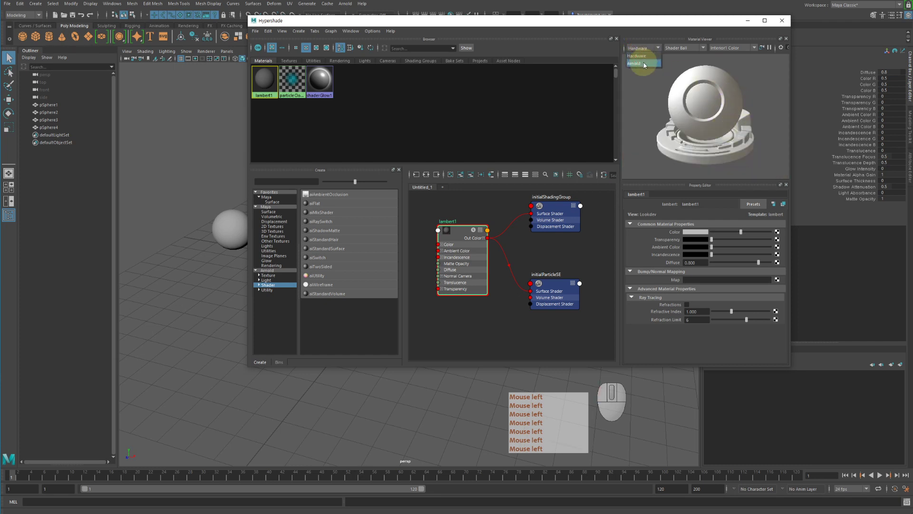
left_click(644, 64)
left_click(639, 47)
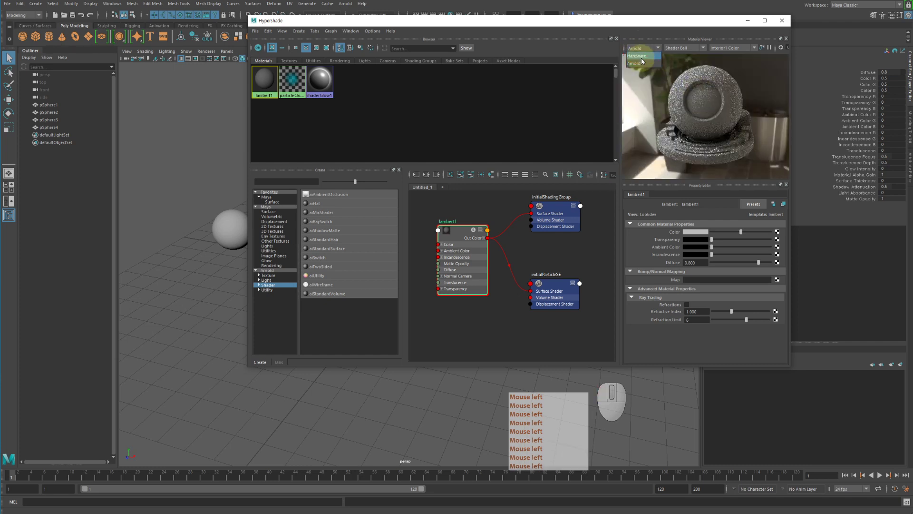
left_click(641, 57)
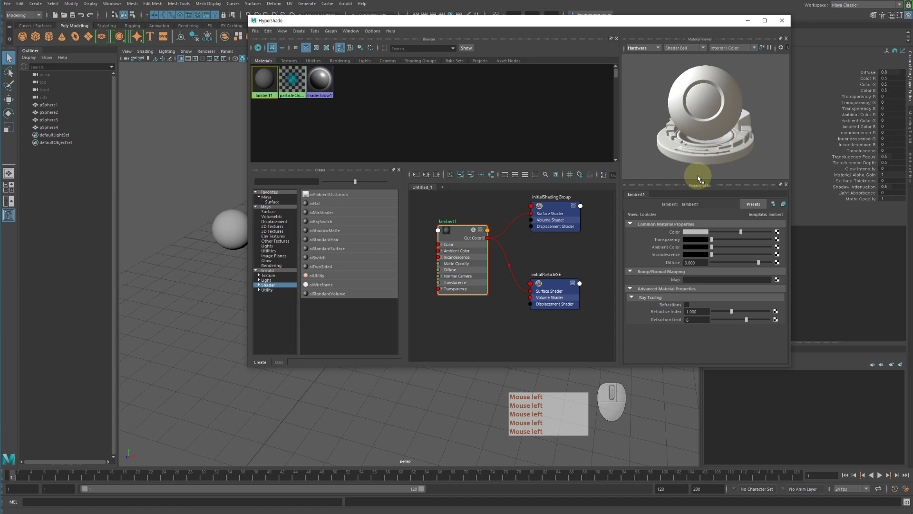
Render the material preview with Arnold, trying the Interior1 Neutral environment and settling on Exterior2 Color
left_click(732, 49)
left_click(740, 48)
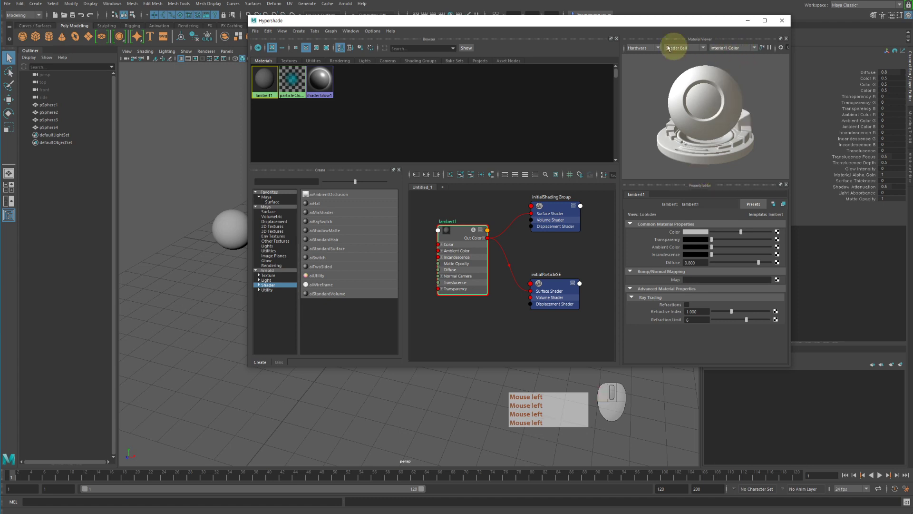
left_click(649, 47)
left_click(648, 63)
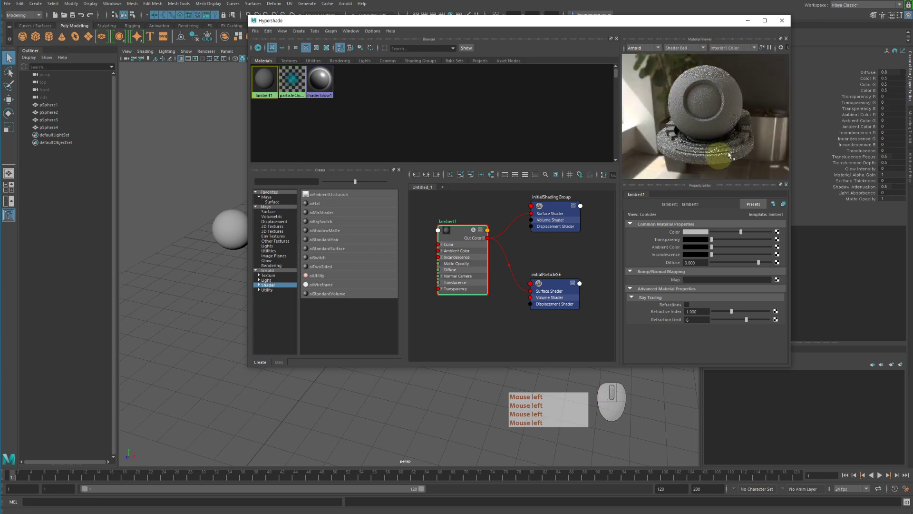
left_click(733, 49)
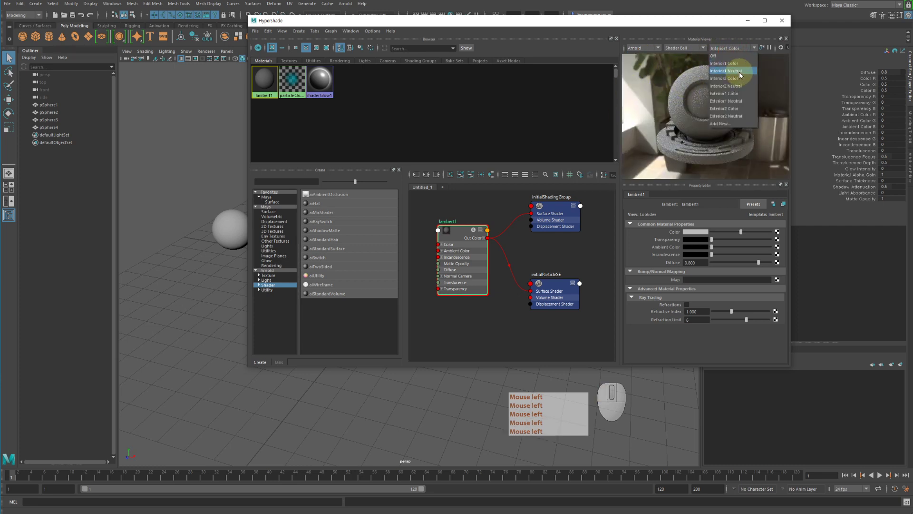
left_click(730, 71)
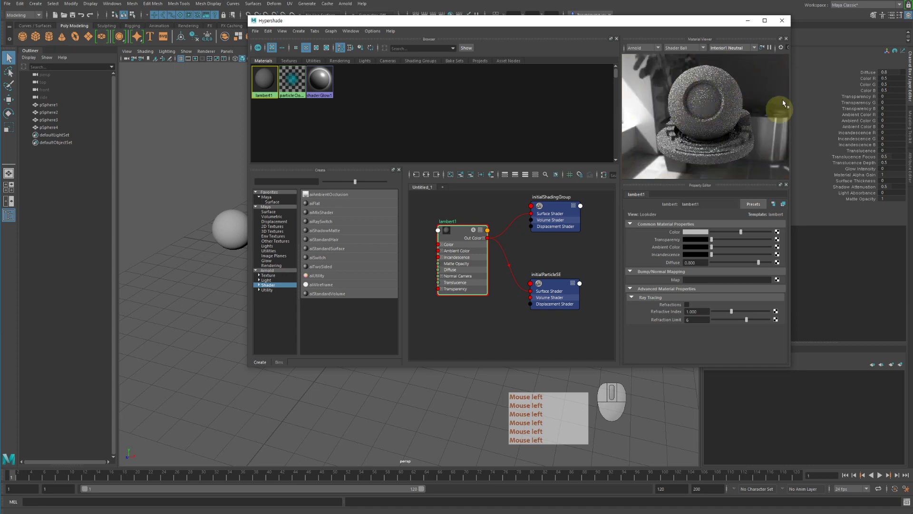
left_click(740, 47)
left_click(735, 109)
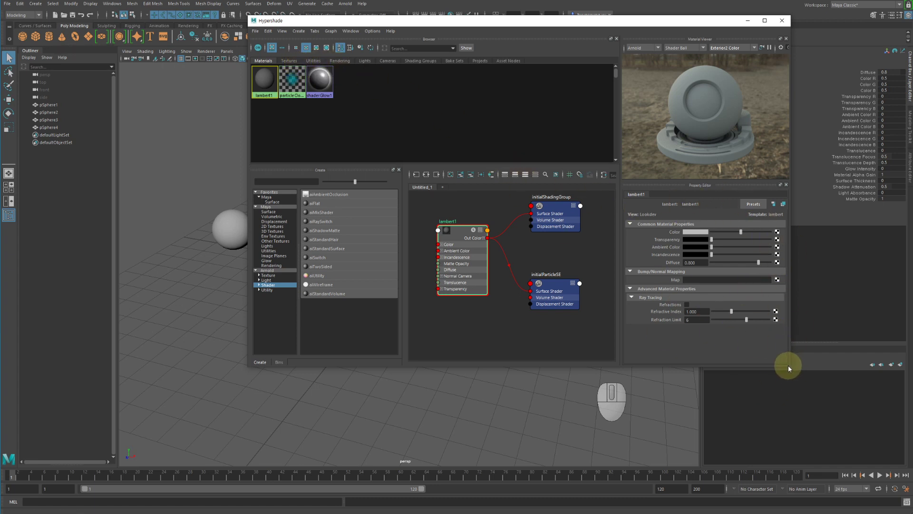
Enlarge the Hypershade window and compare lambert1's Lookdev and full attribute views, ending with the full attributes
left_click_drag(791, 367, 818, 437)
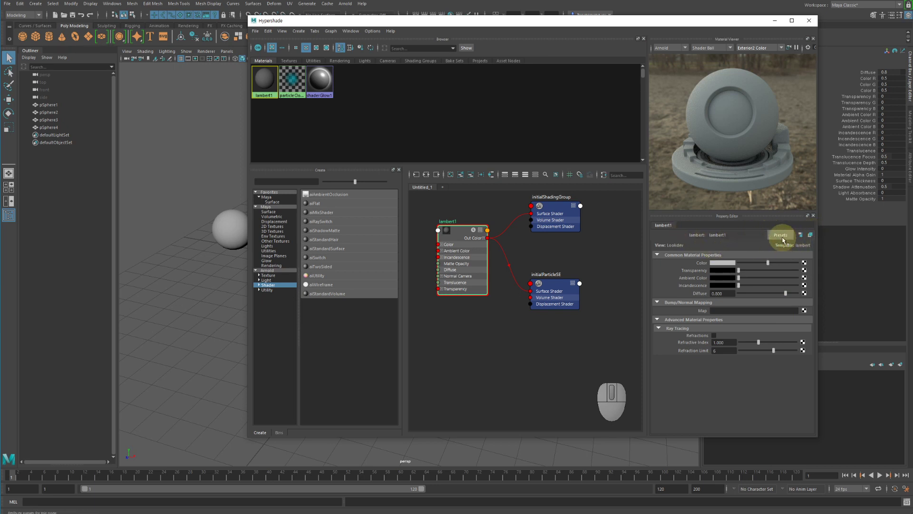
left_click(802, 238)
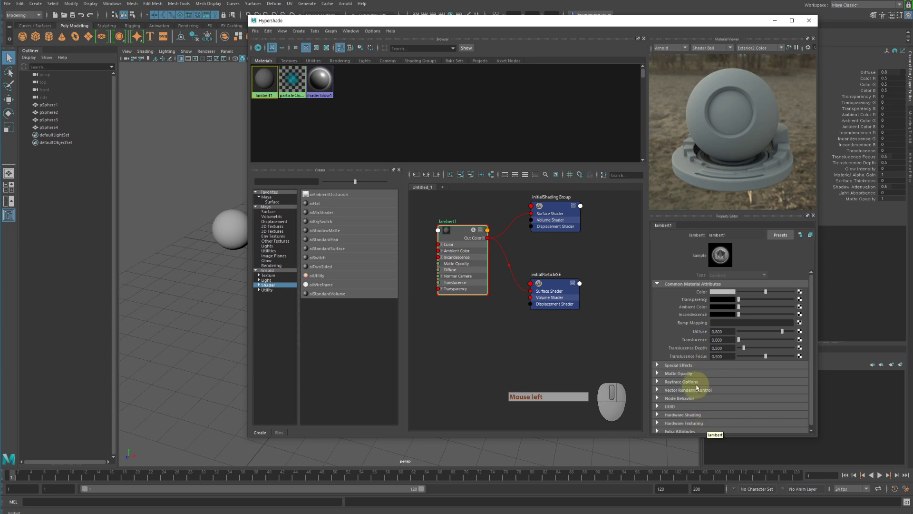
left_click(809, 235)
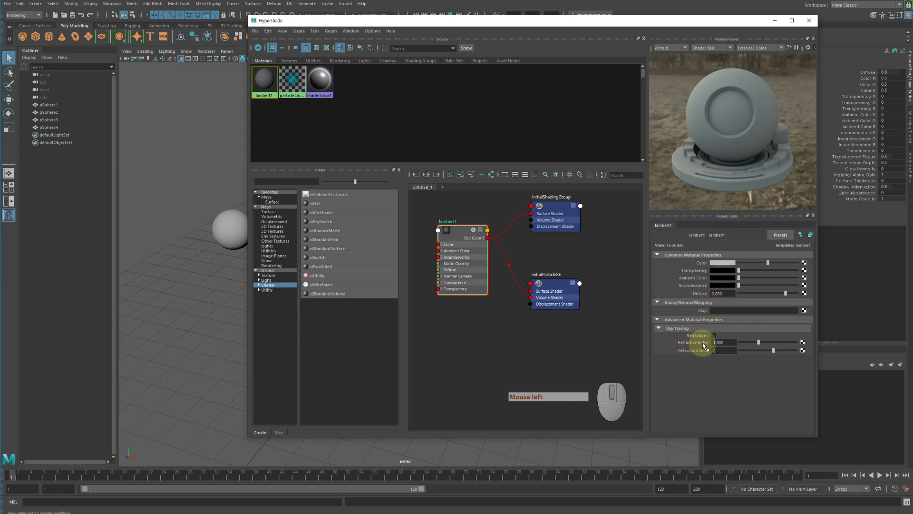
left_click(800, 235)
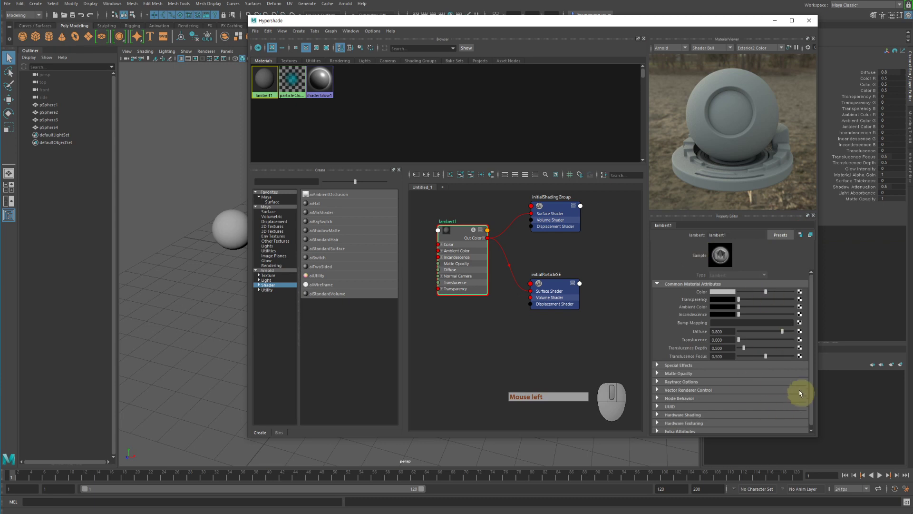